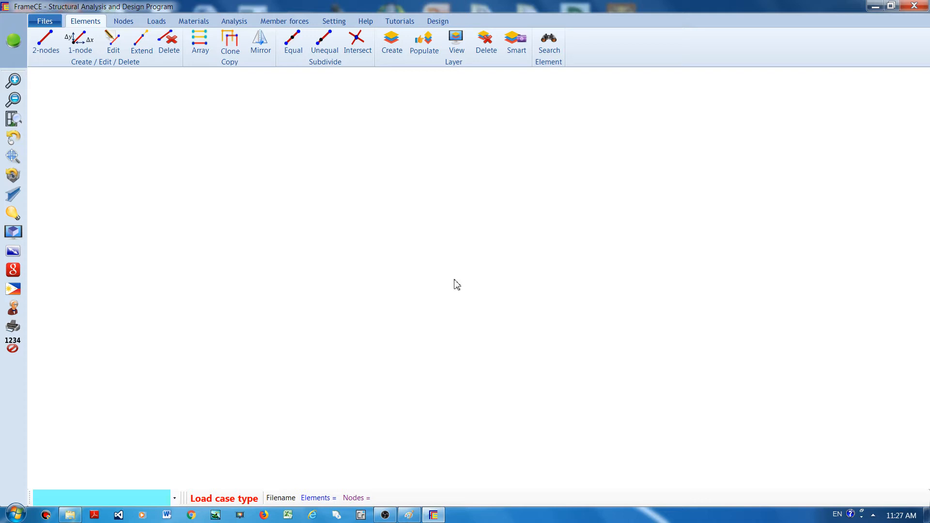
Switch to Paint, examine the annotated modelling and viewing tool areas in full screen, and return to FrameCE.
{"action": "left_click", "coordinate": [409, 515]}
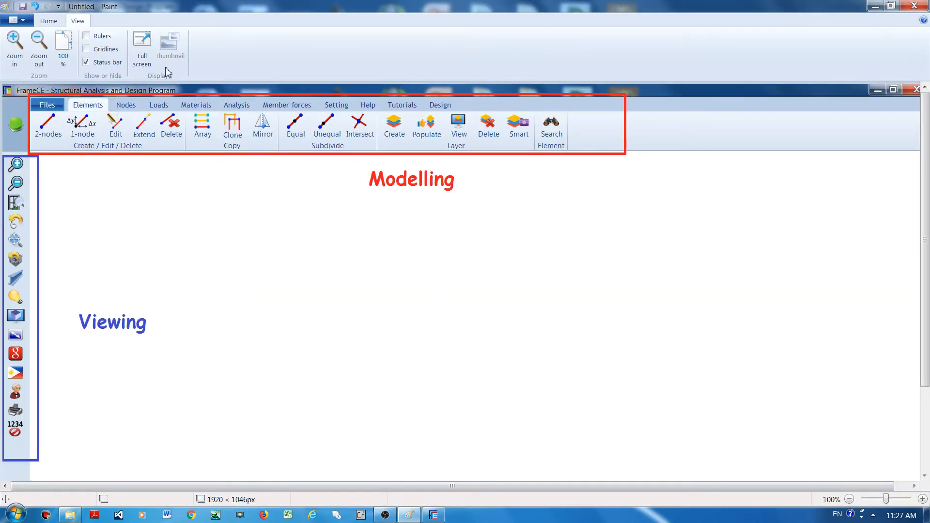
{"action": "left_click", "coordinate": [142, 48]}
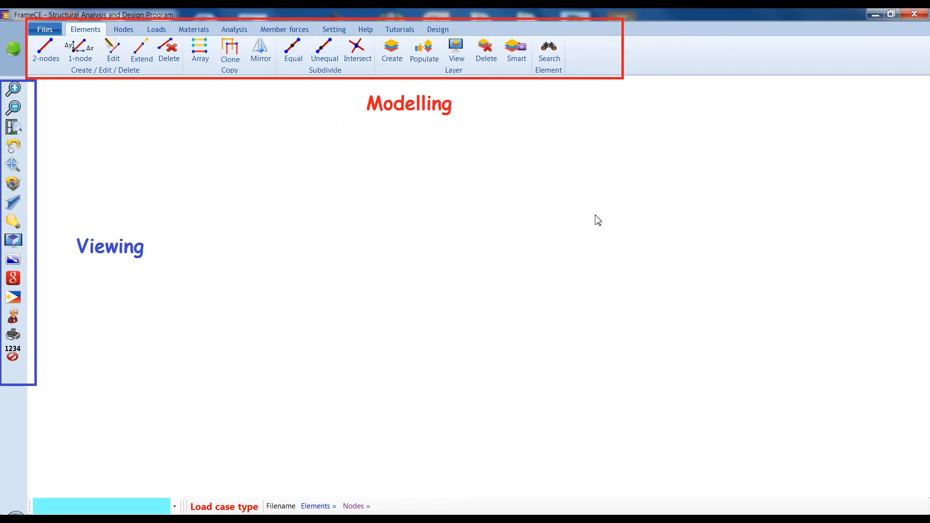
{"action": "left_click", "coordinate": [876, 16]}
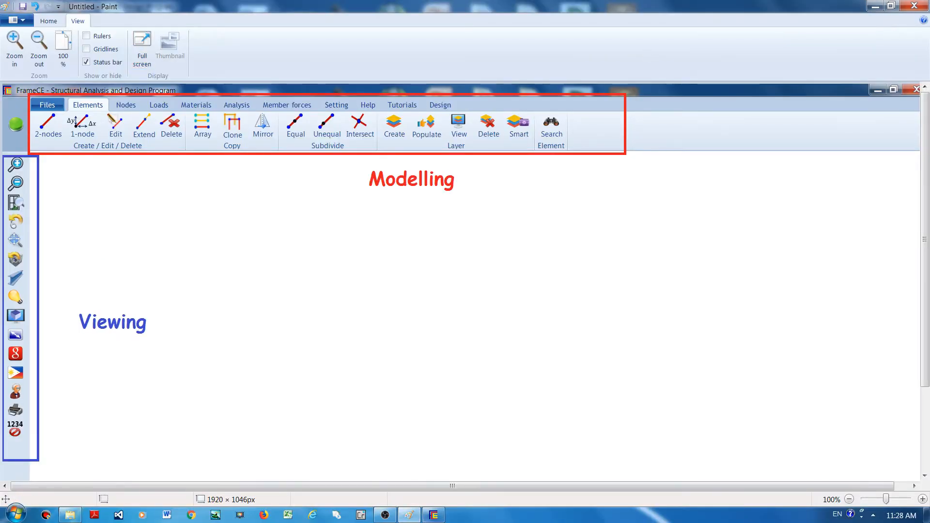
{"action": "left_click", "coordinate": [434, 515]}
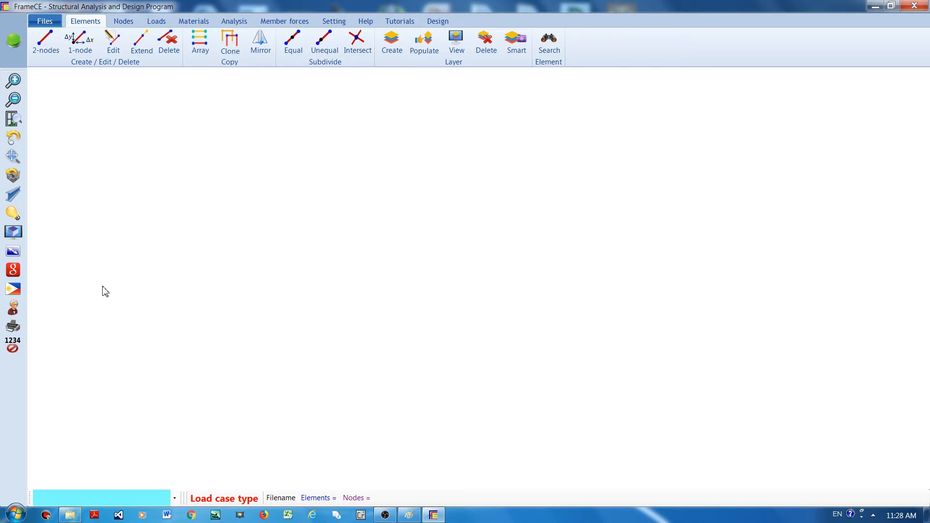
Change the design standard's location to Australia.
{"action": "left_click", "coordinate": [11, 296]}
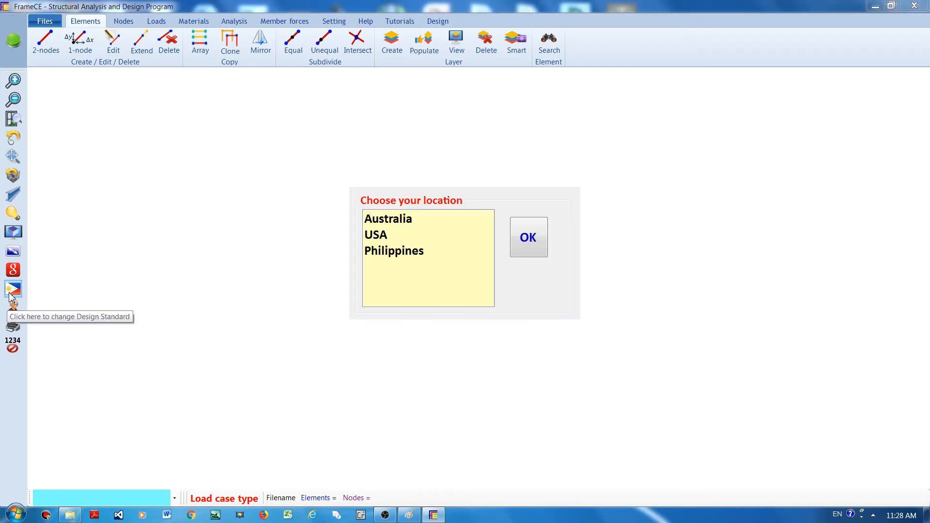
{"action": "left_click", "coordinate": [386, 223]}
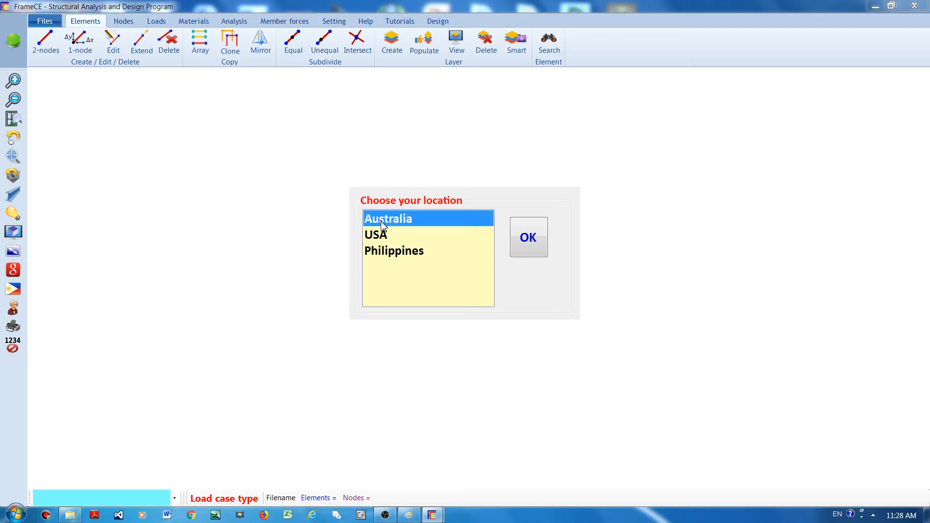
{"action": "left_click", "coordinate": [526, 240]}
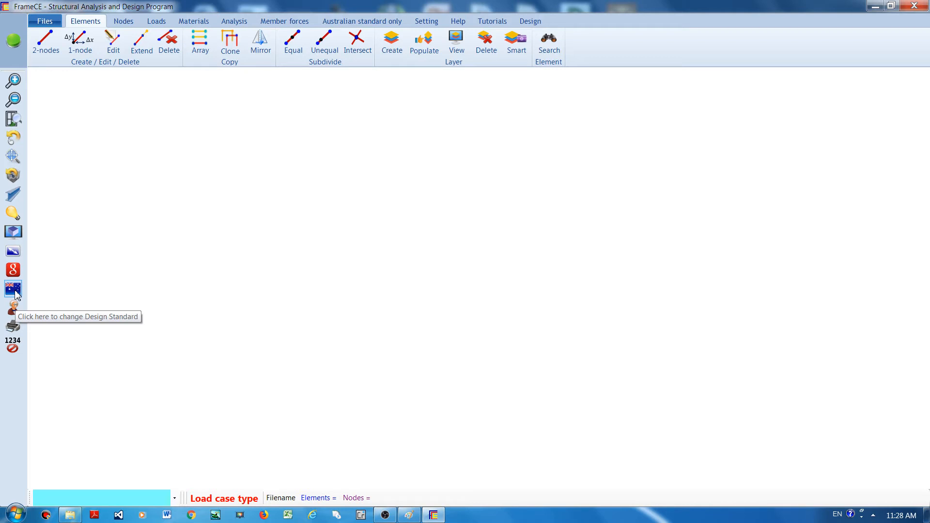
Set the design standard's location back to Philippines.
{"action": "left_click", "coordinate": [13, 290]}
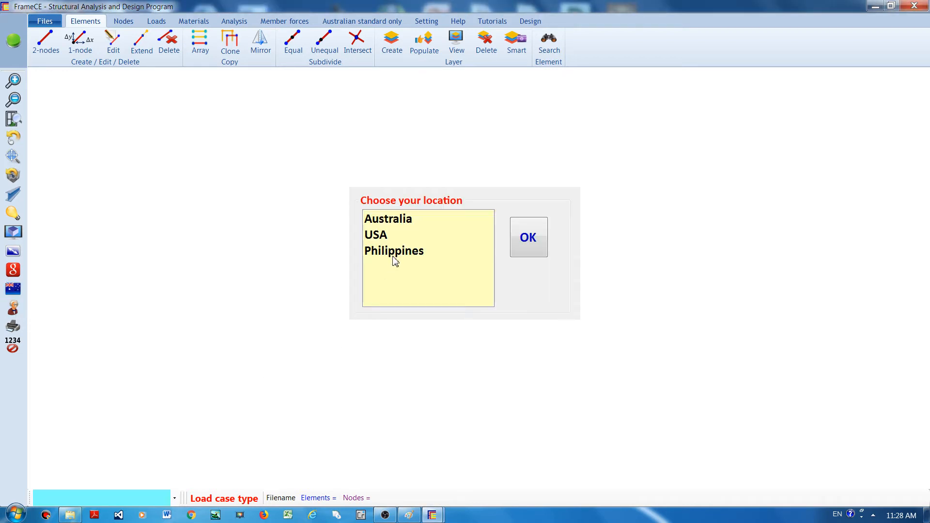
{"action": "left_click", "coordinate": [395, 254]}
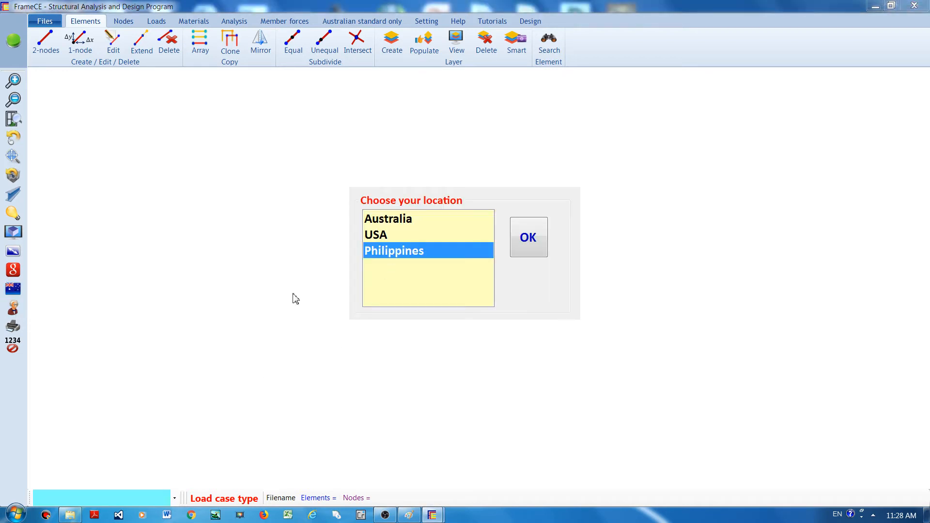
{"action": "left_click", "coordinate": [533, 242]}
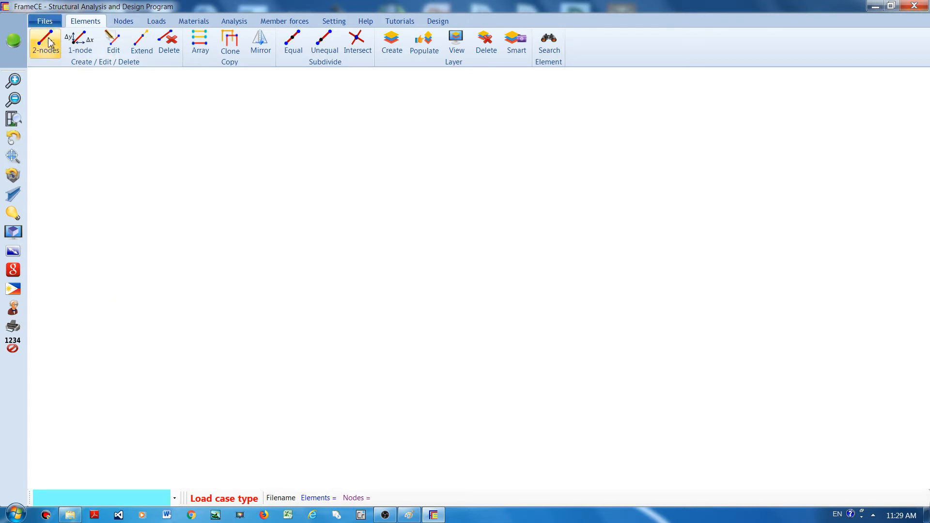
Start a new project from the 3D-frame template and add two bay lengths of 5 m each.
{"action": "left_click", "coordinate": [45, 24]}
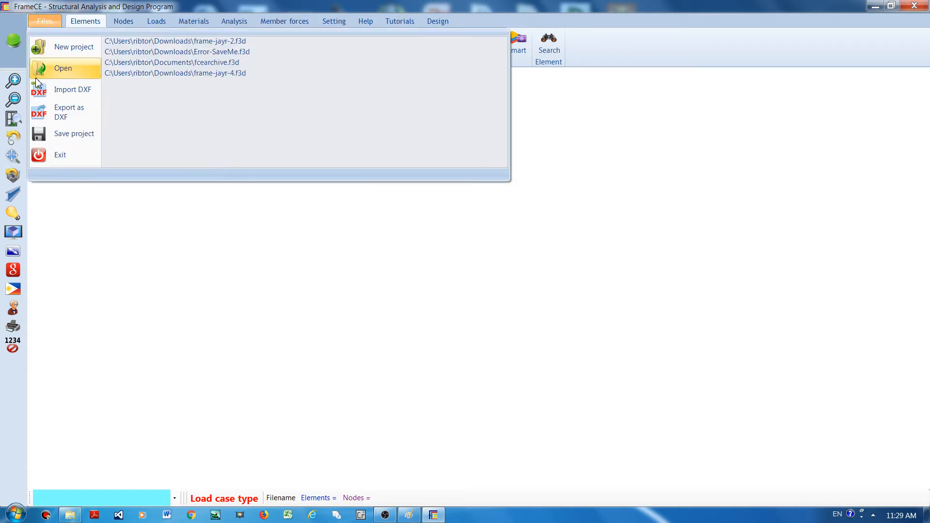
{"action": "left_click", "coordinate": [60, 51]}
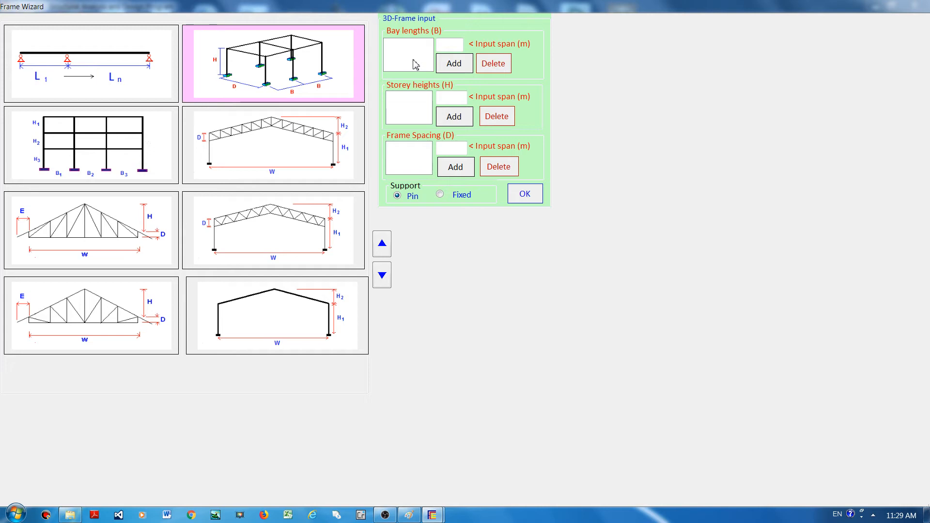
{"action": "left_click", "coordinate": [448, 44]}
{"action": "type", "text": "5"}
{"action": "left_click", "coordinate": [451, 65]}
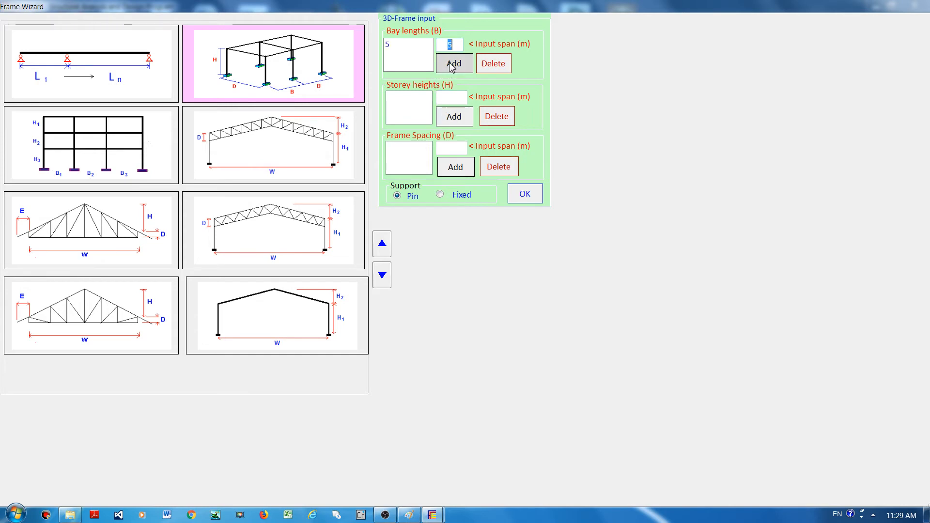
{"action": "left_click", "coordinate": [452, 67]}
Add two storey heights of 5 m and two frame spacings of 5 m to the 3D-frame input.
{"action": "left_click", "coordinate": [448, 98]}
{"action": "type", "text": "5"}
{"action": "double_click", "coordinate": [456, 118]}
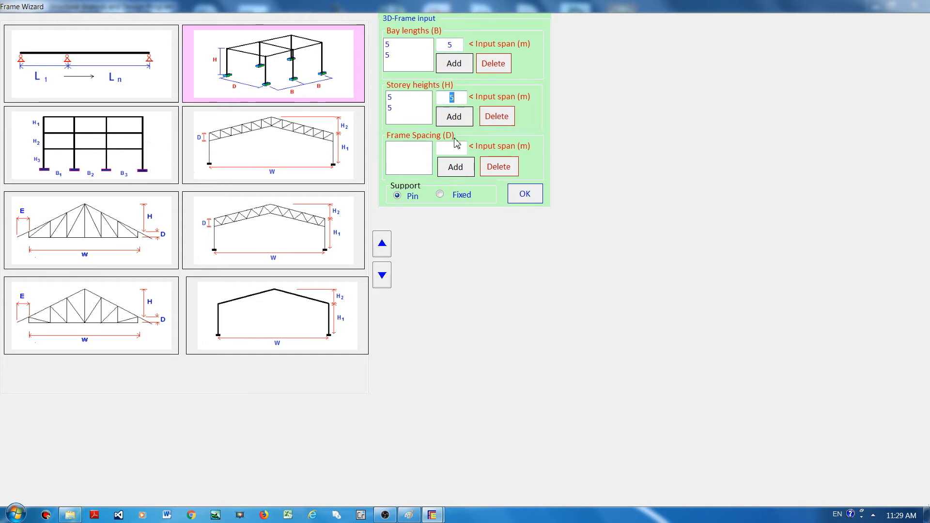
{"action": "left_click", "coordinate": [453, 148]}
{"action": "type", "text": "5"}
{"action": "double_click", "coordinate": [455, 167]}
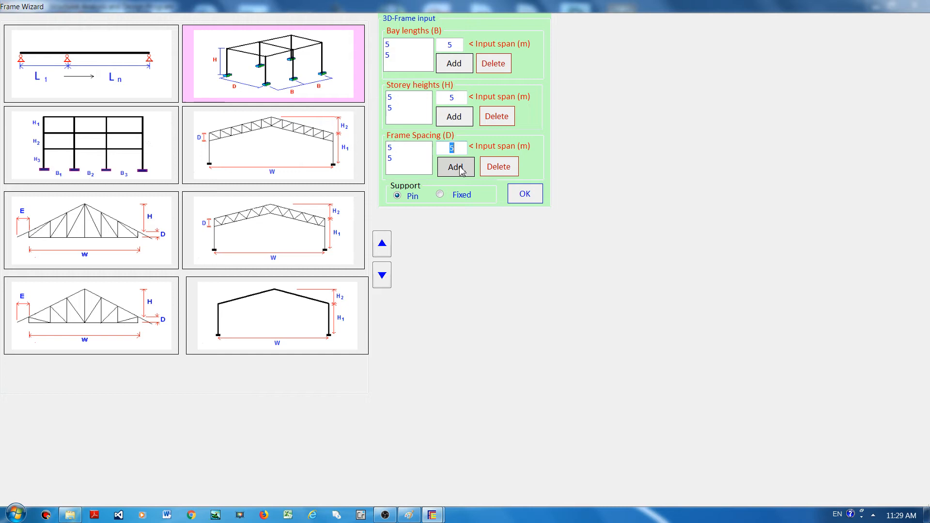
Generate the frame with fixed supports and accept 150 UB 14.0 as its section.
{"action": "left_click", "coordinate": [440, 195]}
{"action": "left_click", "coordinate": [523, 193]}
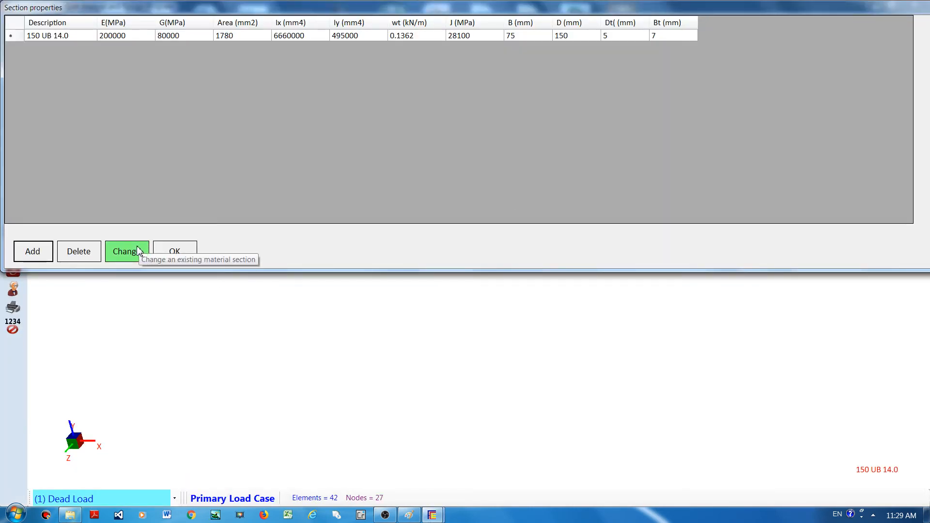
{"action": "left_click", "coordinate": [173, 257]}
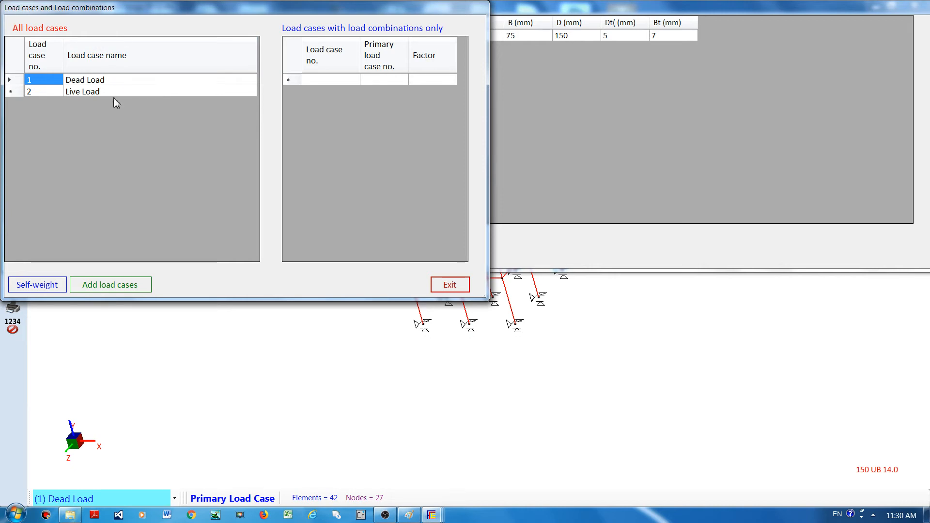
Add a primary load case titled "Wind load" without selfweight.
{"action": "left_click", "coordinate": [111, 290]}
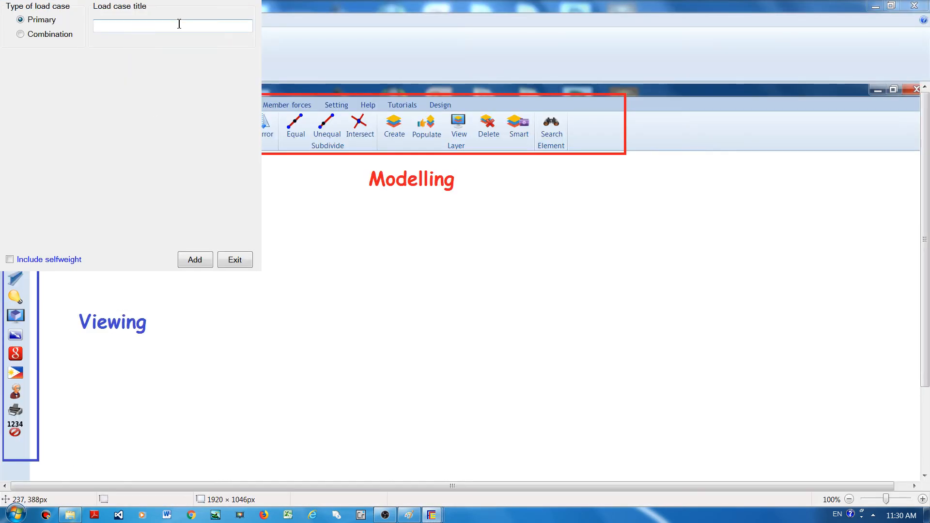
{"action": "left_click", "coordinate": [876, 8]}
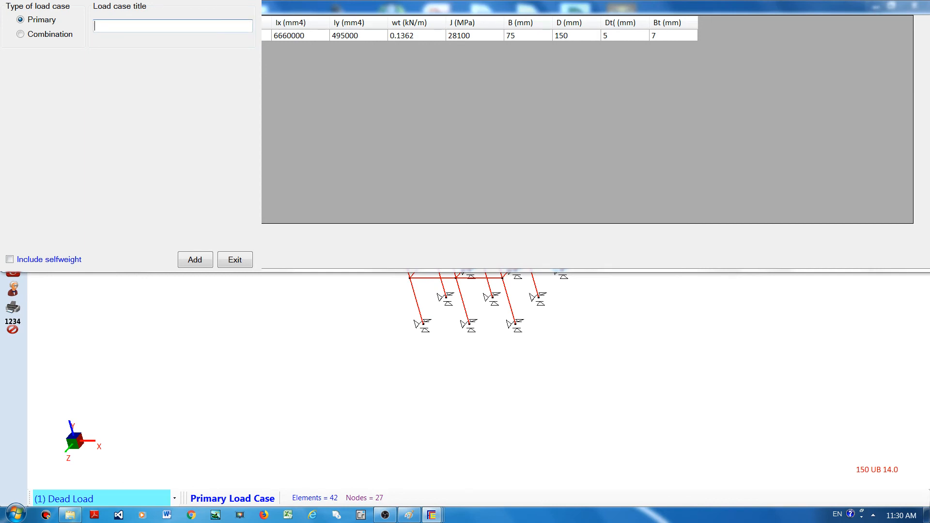
{"action": "type", "text": "Wind load"}
{"action": "left_click", "coordinate": [10, 260]}
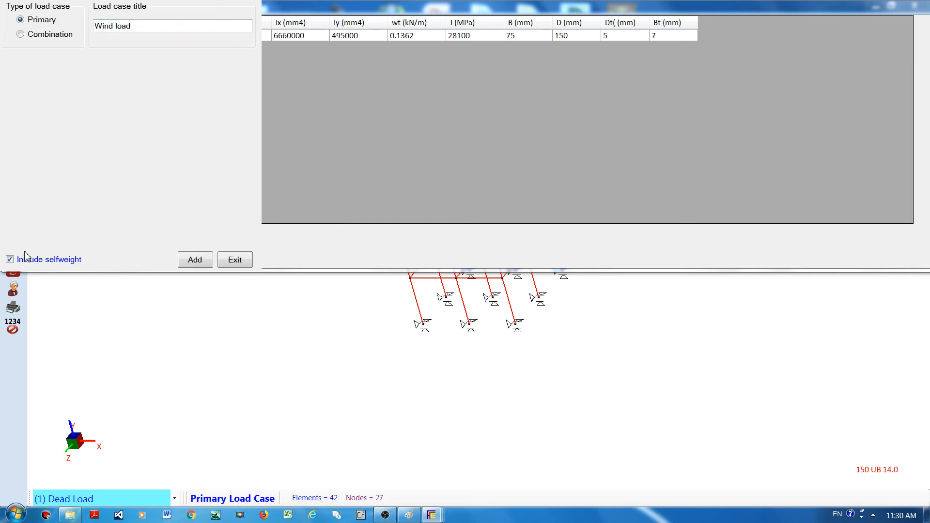
{"action": "left_click", "coordinate": [10, 260]}
{"action": "left_click", "coordinate": [198, 261]}
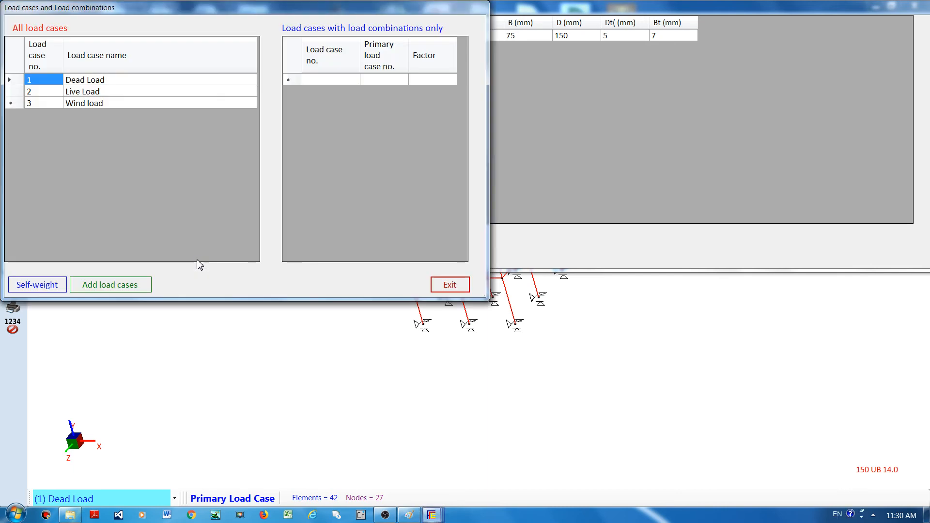
Begin another load case as a combination and title it "1.2DL + 1.5LL".
{"action": "left_click", "coordinate": [126, 106]}
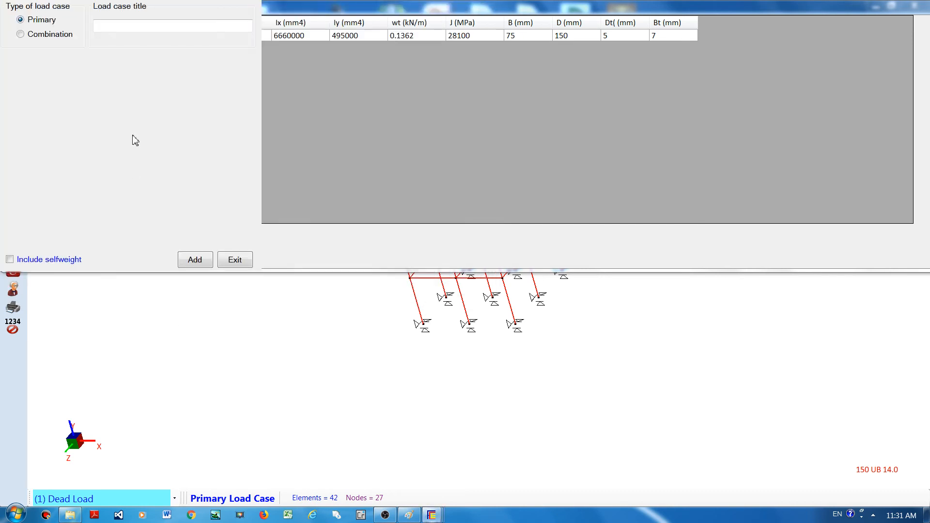
{"action": "left_click", "coordinate": [29, 35]}
{"action": "left_click", "coordinate": [145, 26]}
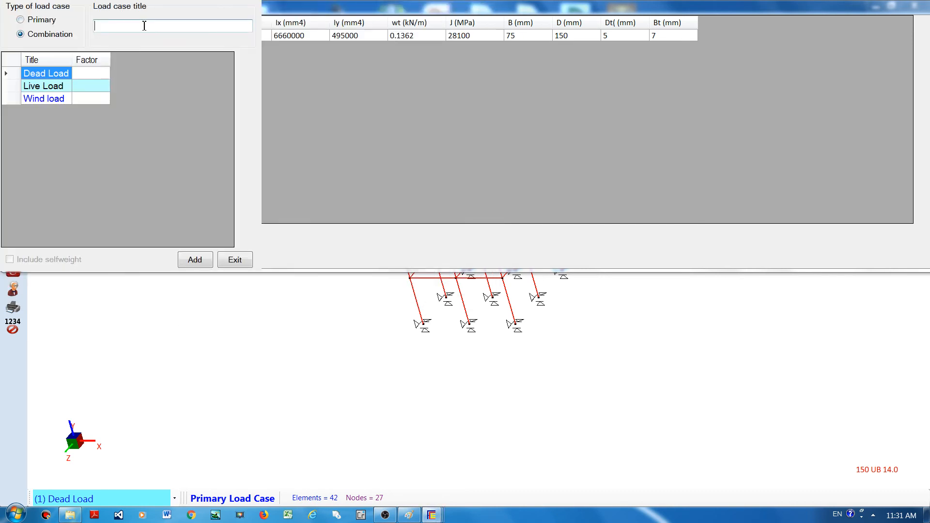
{"action": "type", "text": "1.2DL + 1.5LL"}
Set the combination factors to 1.2 for Dead Load and 1.5 for Live Load, add the combination and close the load case setup.
{"action": "left_click", "coordinate": [91, 74]}
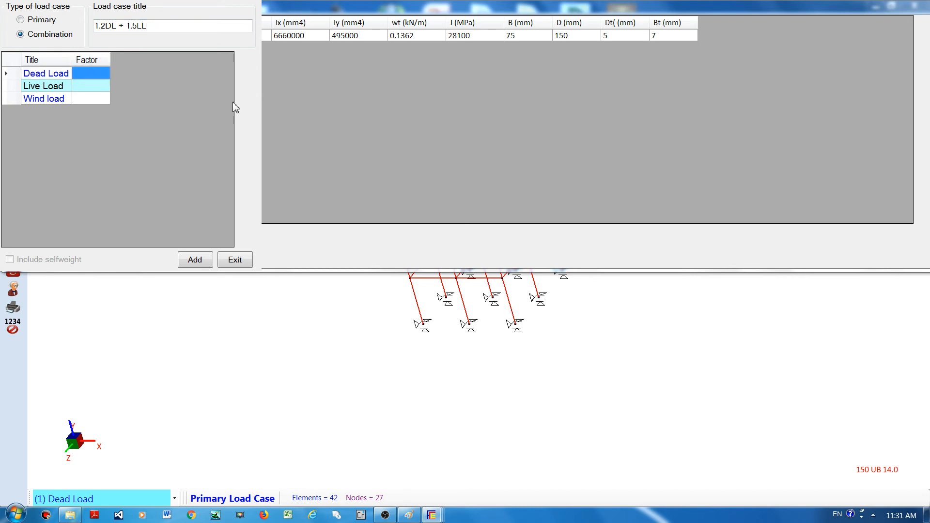
{"action": "type", "text": "1.2"}
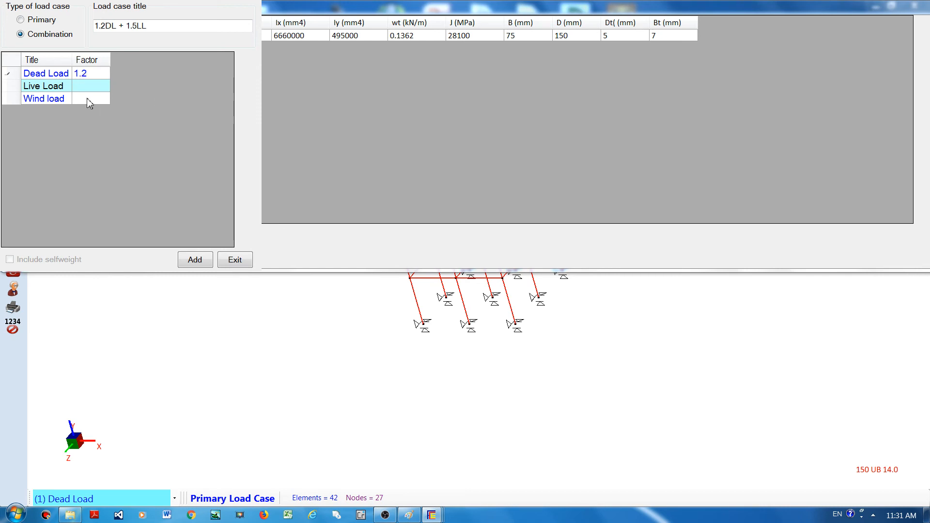
{"action": "left_click", "coordinate": [85, 92]}
{"action": "type", "text": "1.5"}
{"action": "left_click", "coordinate": [92, 100]}
{"action": "left_click", "coordinate": [98, 88]}
{"action": "left_click", "coordinate": [194, 261]}
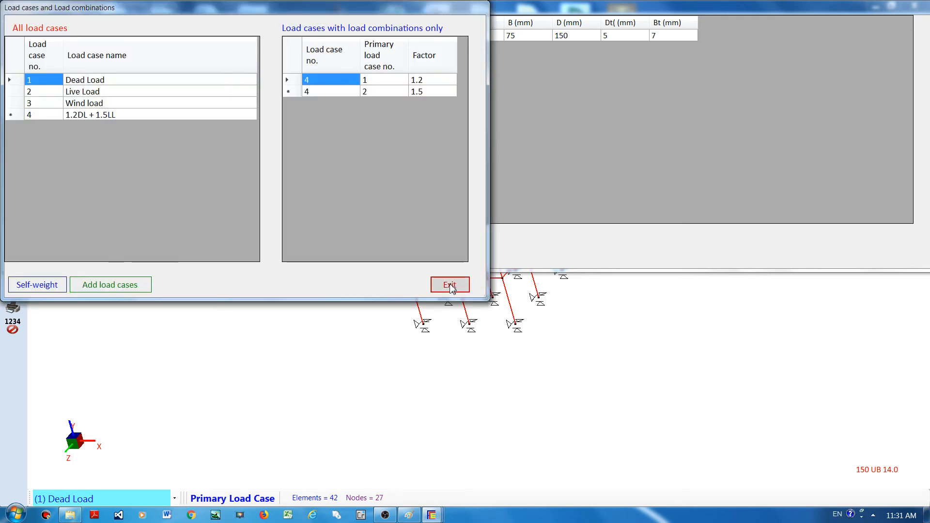
{"action": "left_click", "coordinate": [449, 285]}
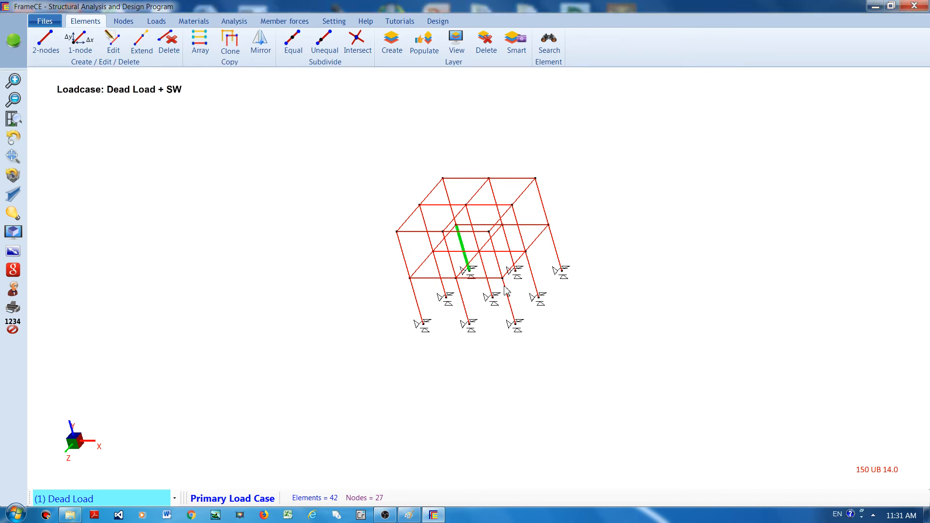
Rotate the frame to view it from another angle and toggle 3D member viewing on and back off.
{"action": "left_click", "coordinate": [13, 139]}
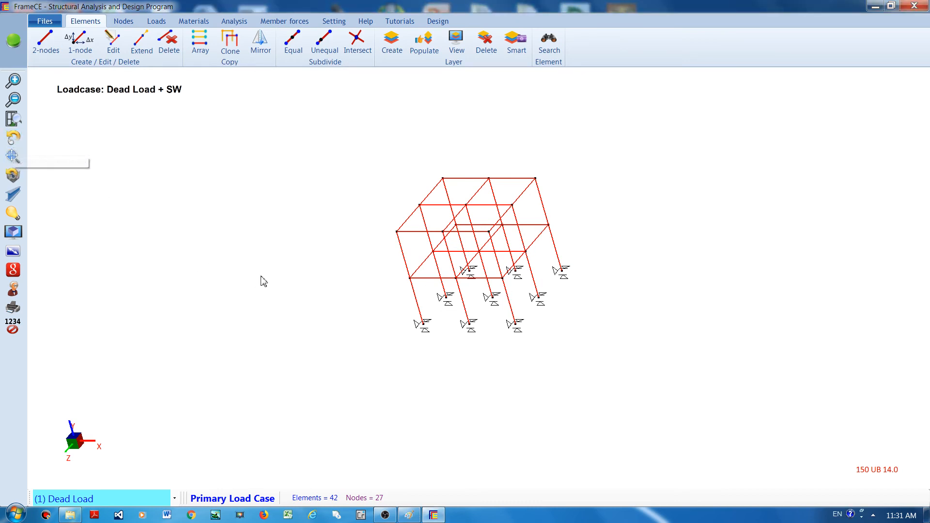
{"action": "left_click_drag", "start_coordinate": [261, 276], "coordinate": [407, 257]}
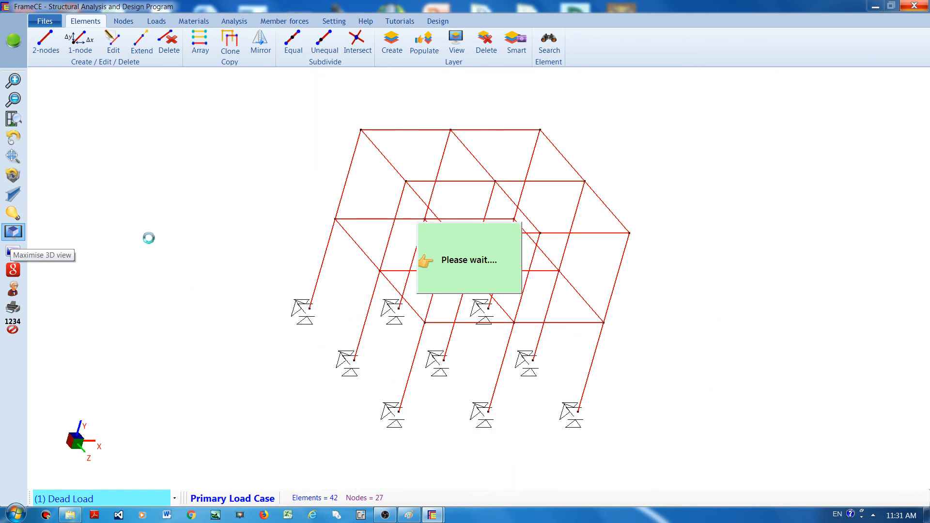
{"action": "left_click", "coordinate": [12, 195]}
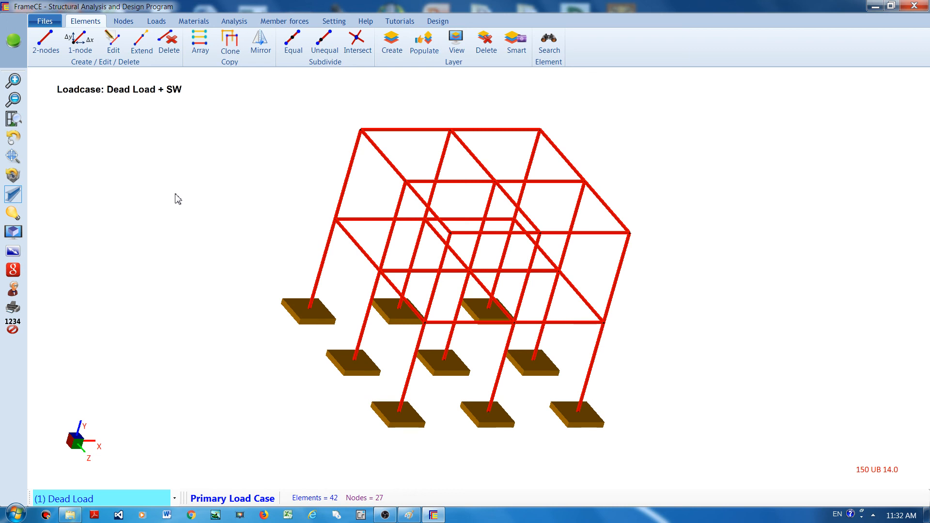
{"action": "left_click", "coordinate": [13, 195]}
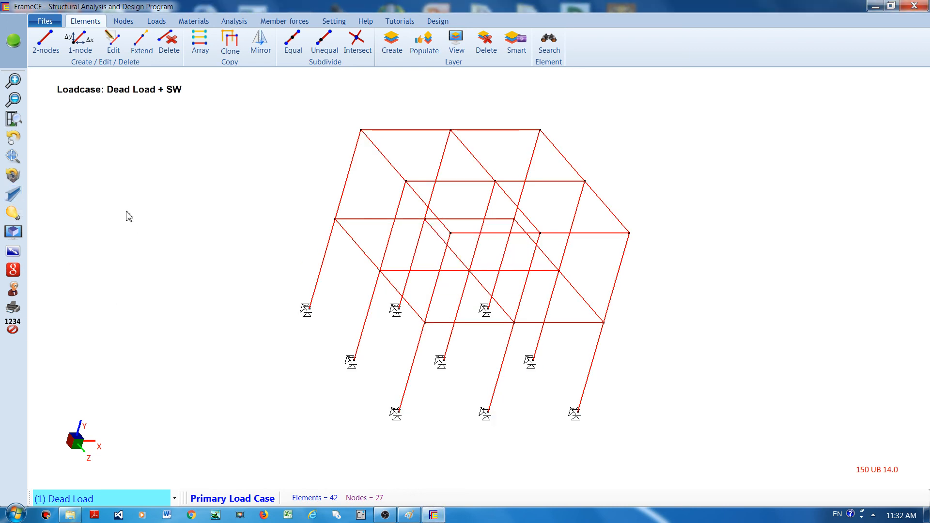